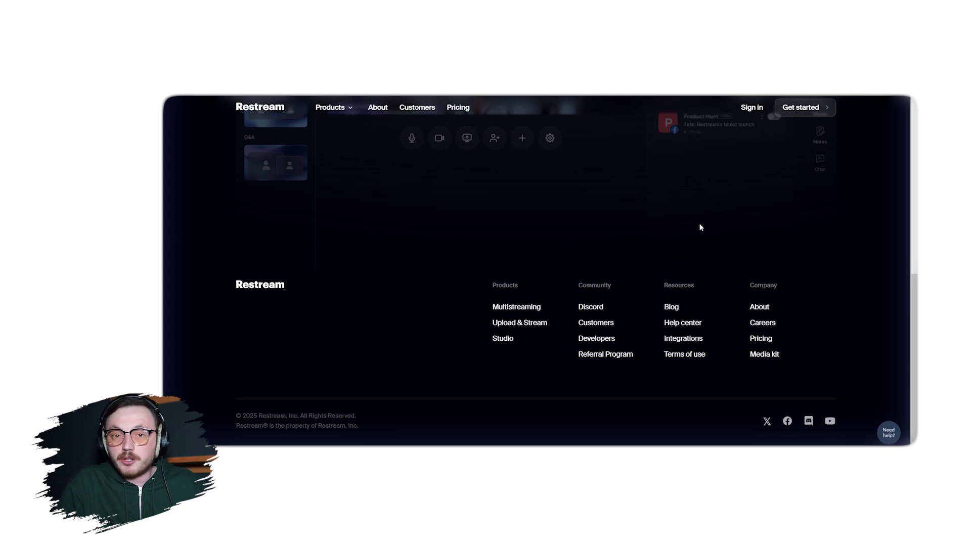
Step: Sign up for Restream with the existing Google account and approve the consent page
left_click(793, 108)
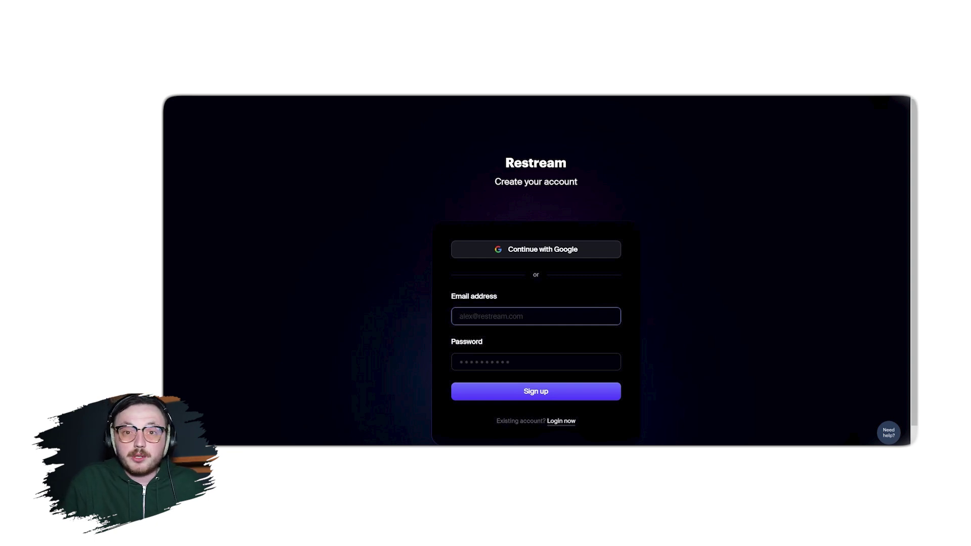
left_click(524, 251)
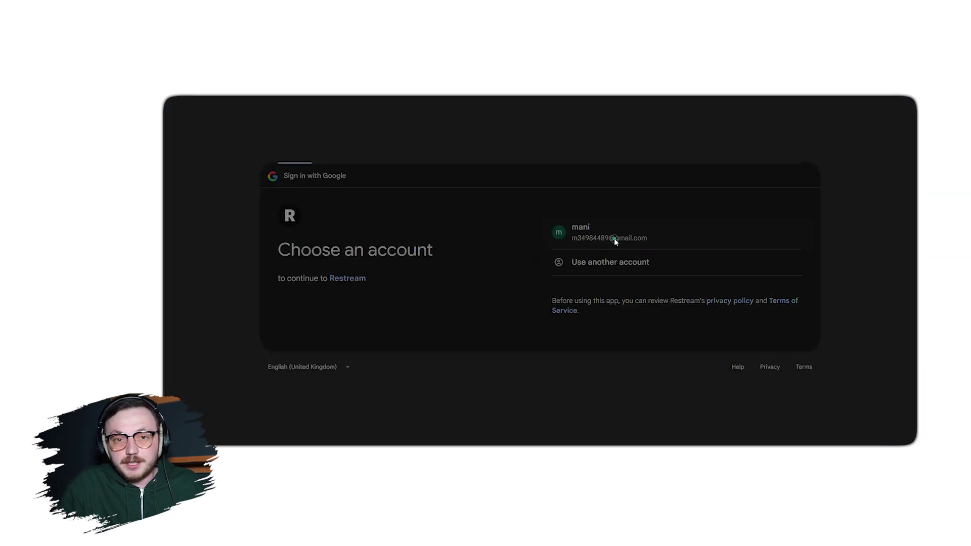
left_click(613, 238)
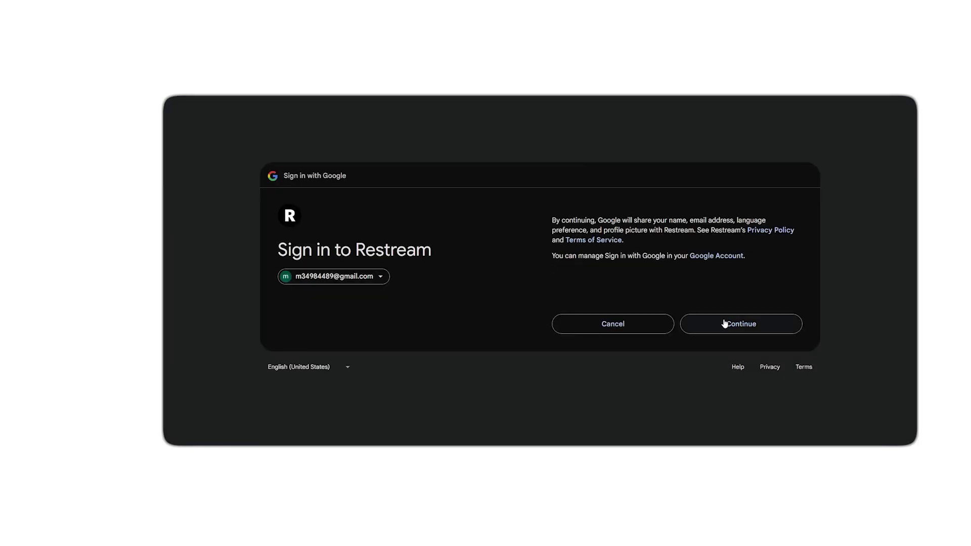
left_click(723, 321)
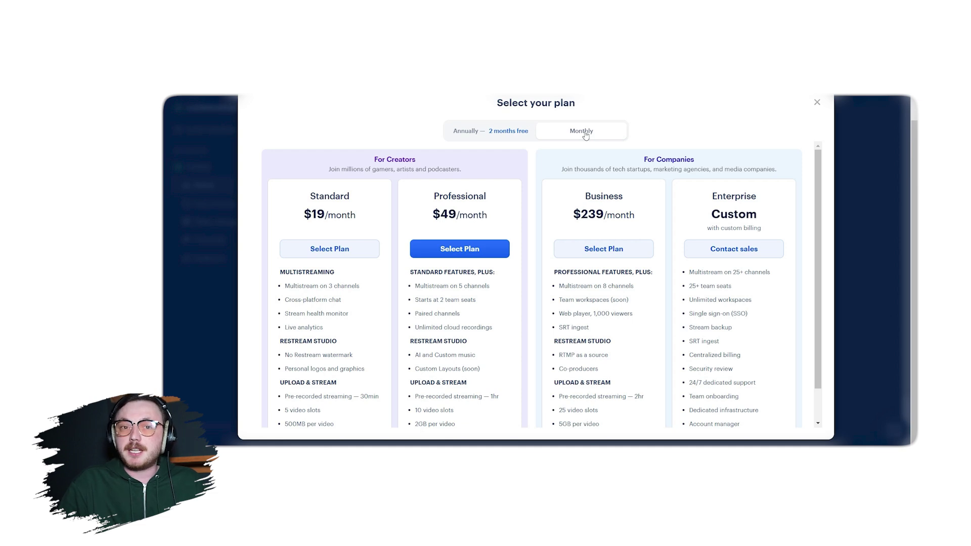
Step: Close the Select your plan dialog to land on the dashboard Home
left_click(816, 101)
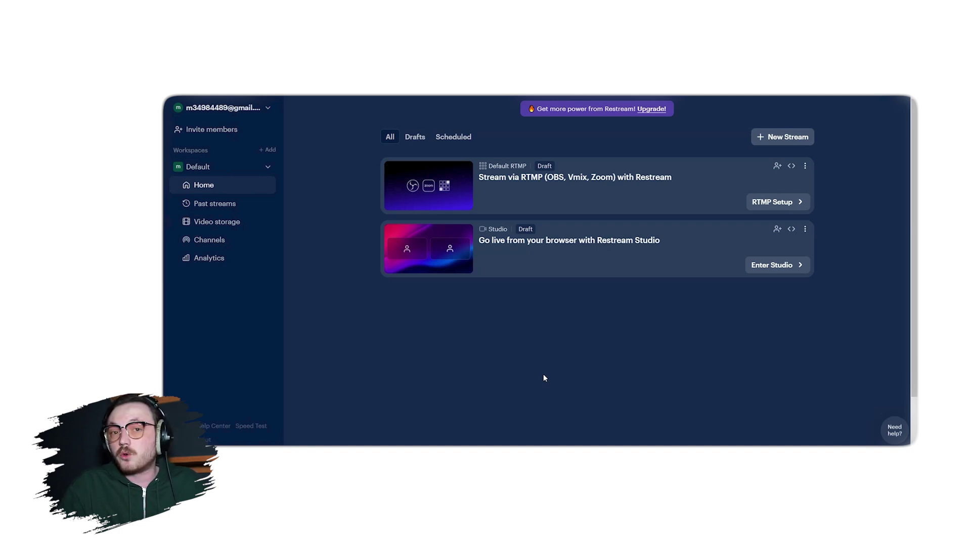
left_click(804, 137)
left_click(505, 418)
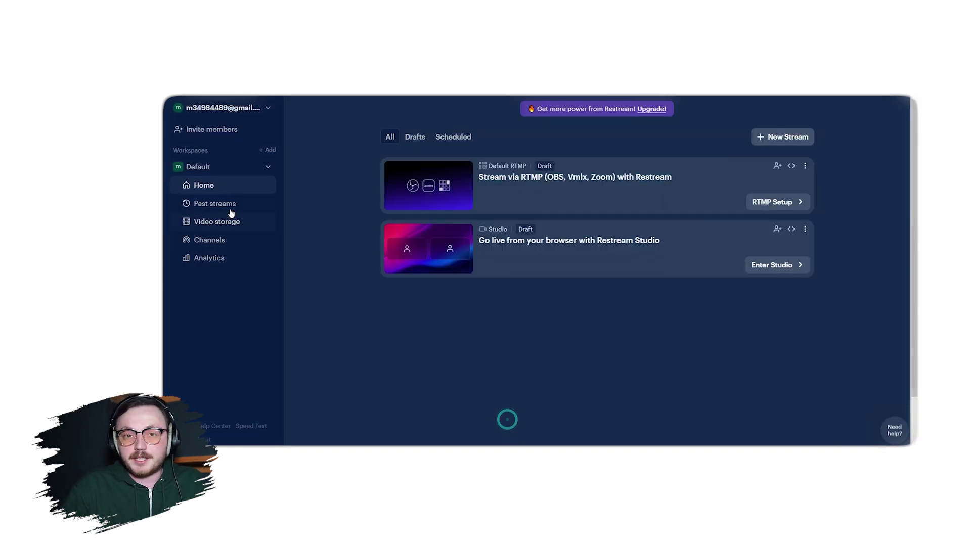
left_click(230, 208)
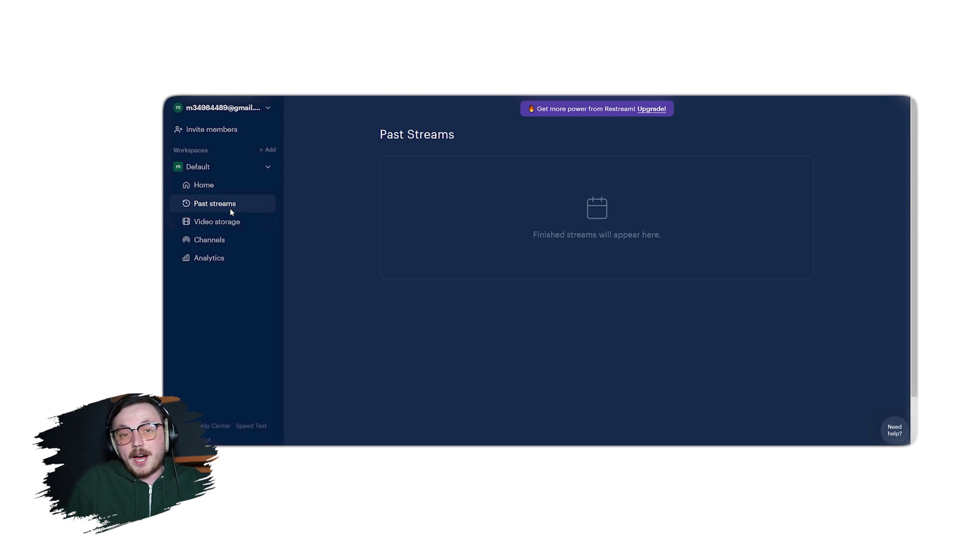
left_click(232, 221)
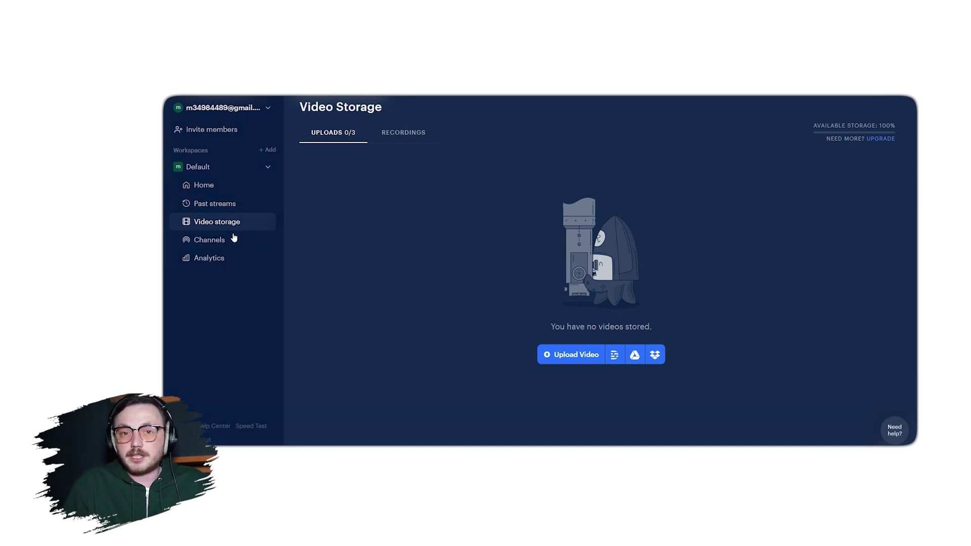
left_click(234, 240)
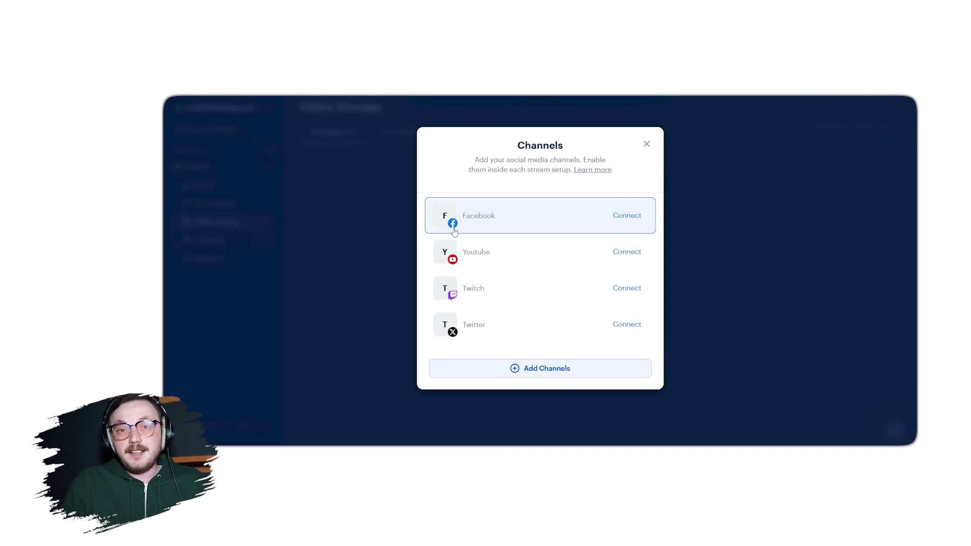
left_click(243, 255)
left_click(243, 255)
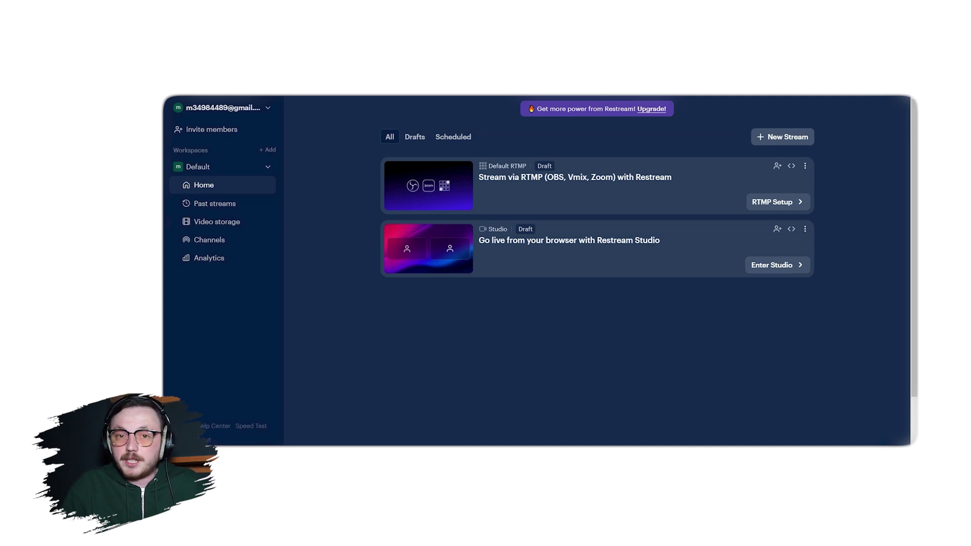
Step: Create a new stream of the Restream Studio type
left_click(807, 138)
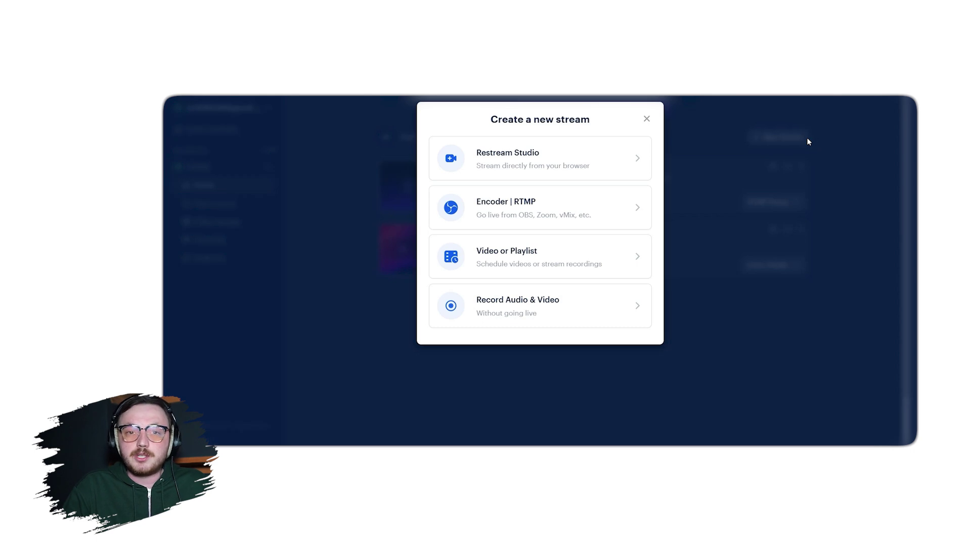
left_click(568, 157)
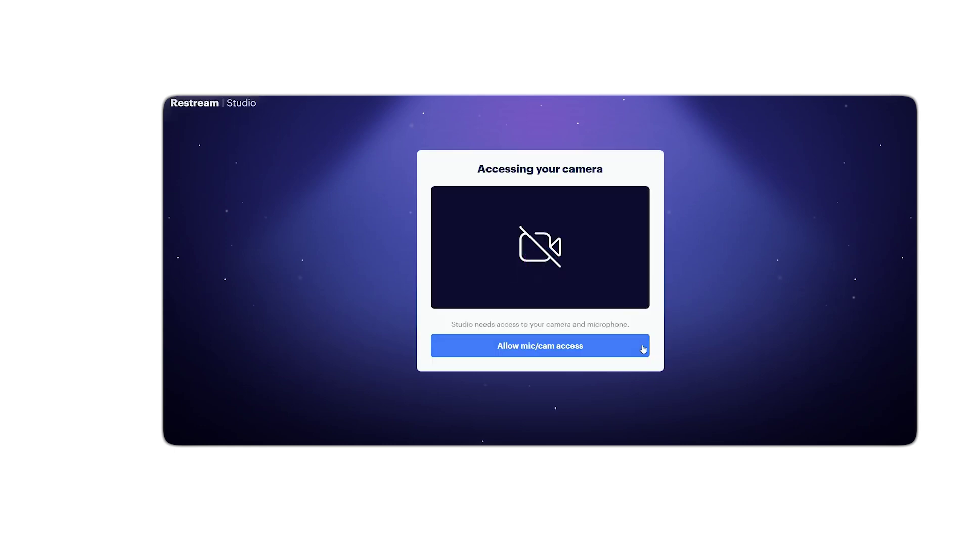
Step: Allow mic and camera for this visit, enter the name 'New stream', and join the studio
left_click(586, 354)
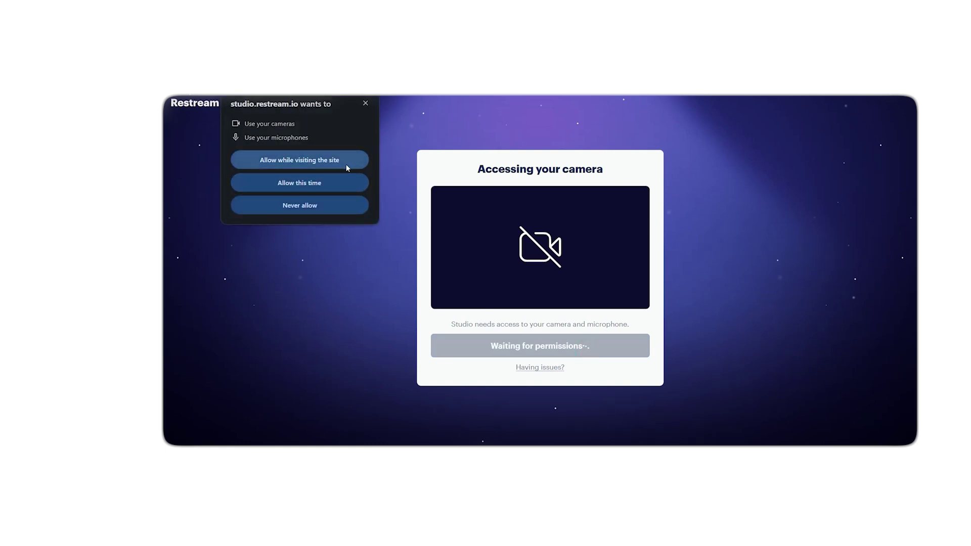
left_click(356, 182)
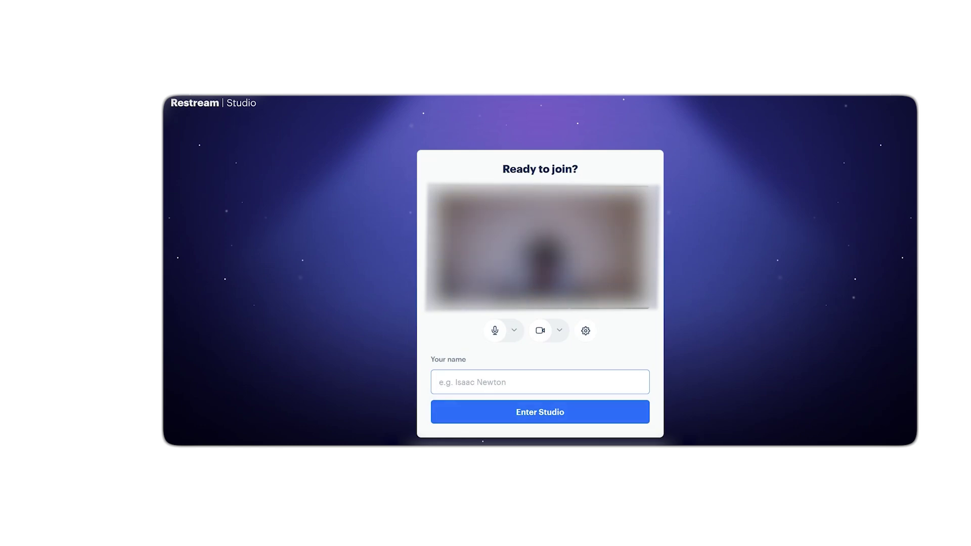
left_click(500, 382)
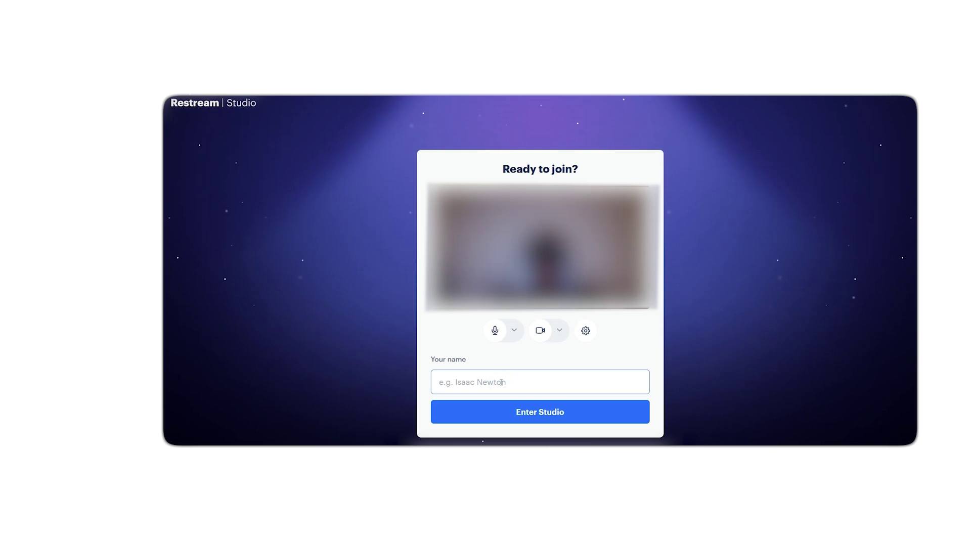
type("New s")
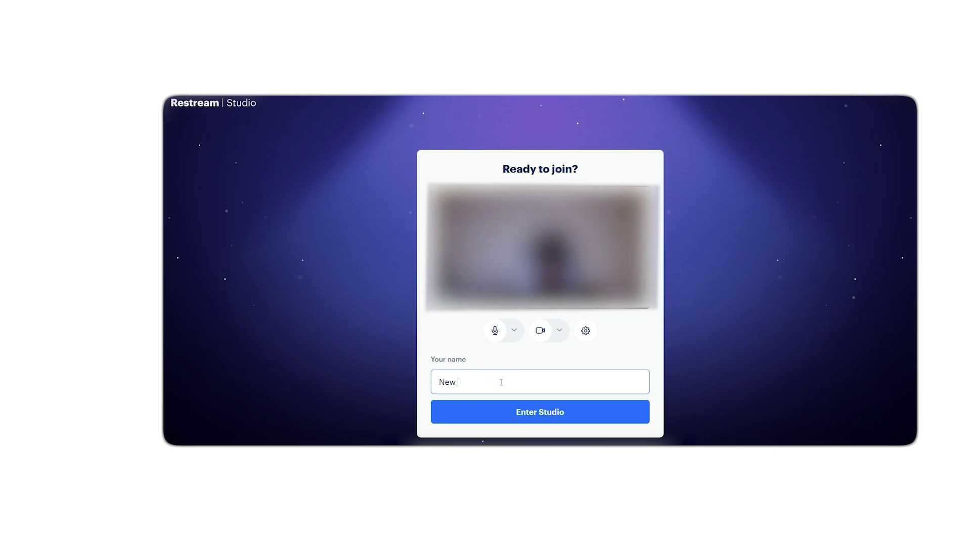
type("trema")
key("BackSpace")
key("BackSpace")
type("am")
left_click(516, 412)
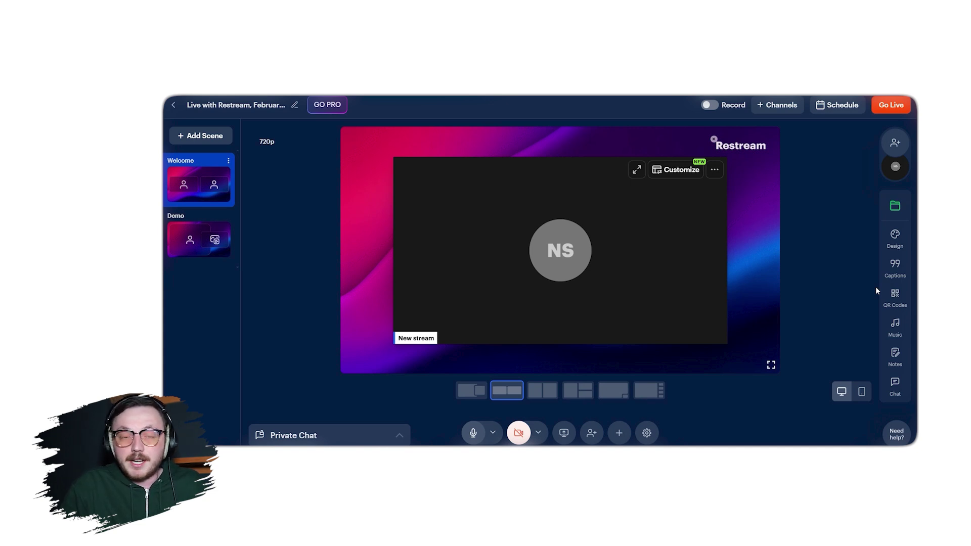
Step: Try to go live from the studio while no channels are enabled
left_click(889, 105)
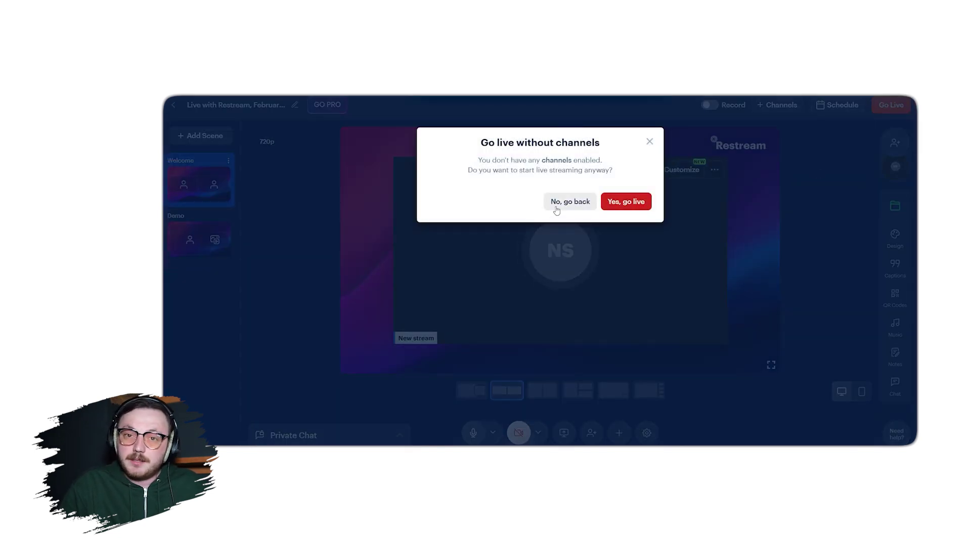
Step: Cancel the Go live without channels prompt and bring up the Add channels list
left_click(649, 143)
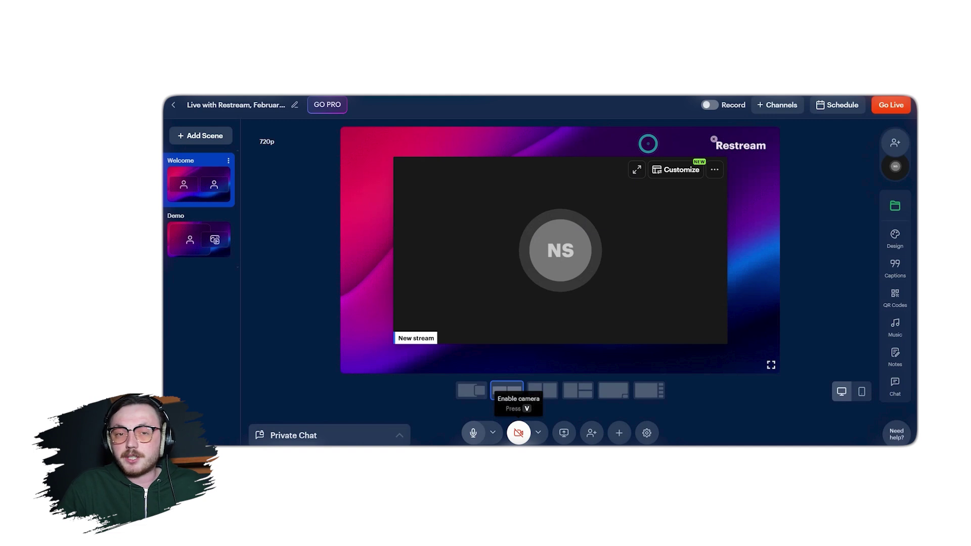
left_click(790, 105)
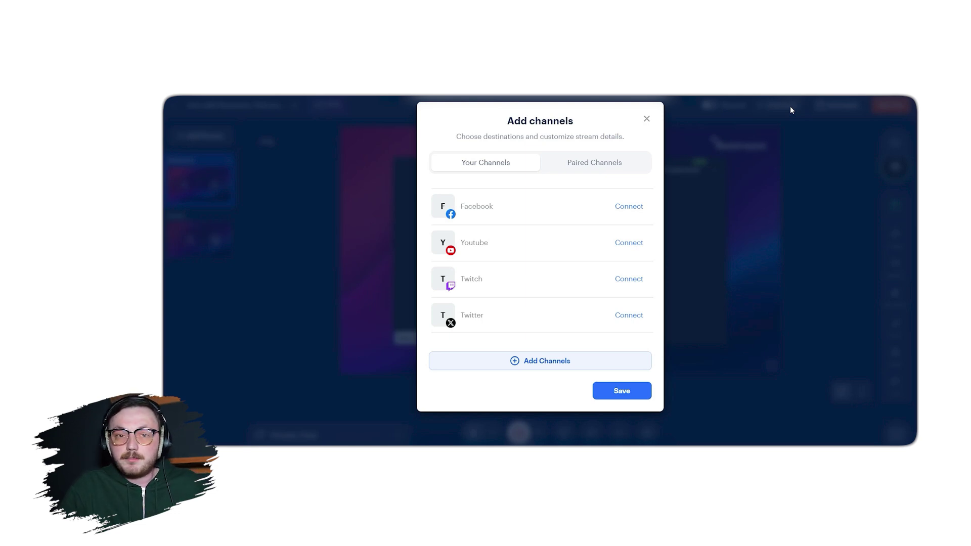
Step: Connect a YouTube channel through the Google account, then dismiss the YouTube activation notice
left_click(630, 242)
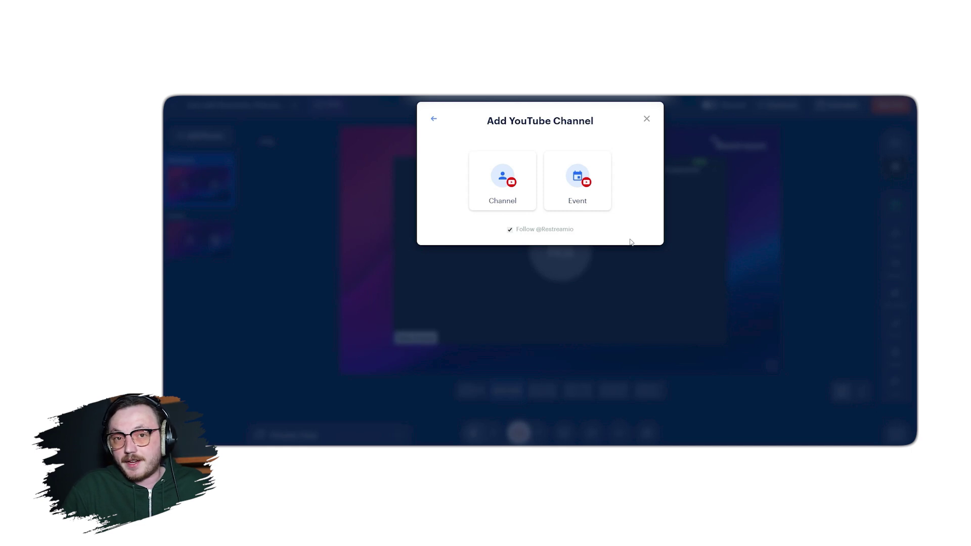
left_click(506, 183)
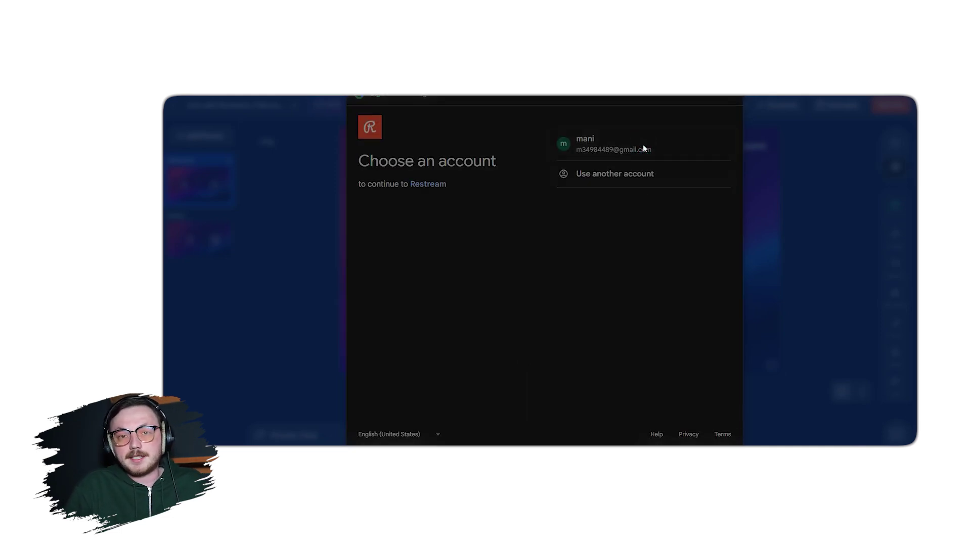
left_click(680, 228)
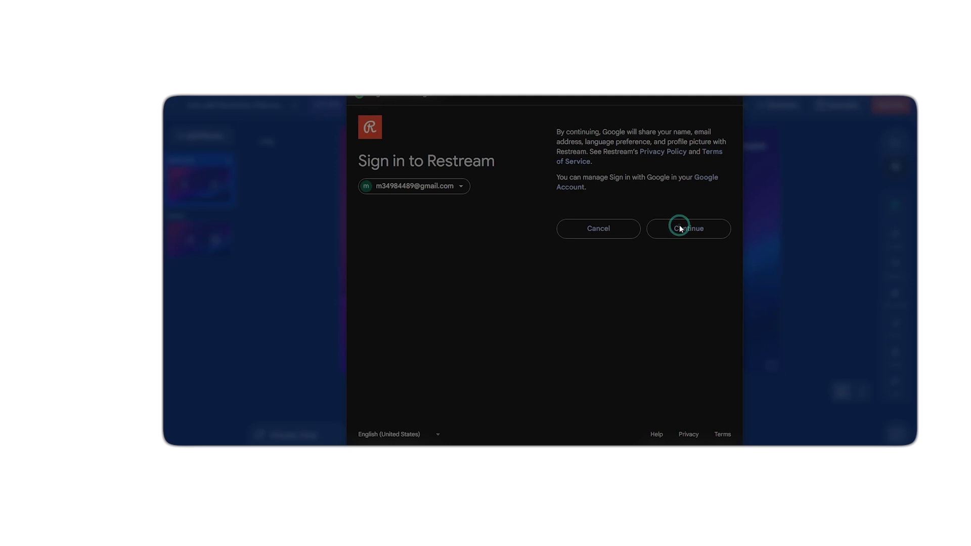
scroll(673, 192, "down", 2)
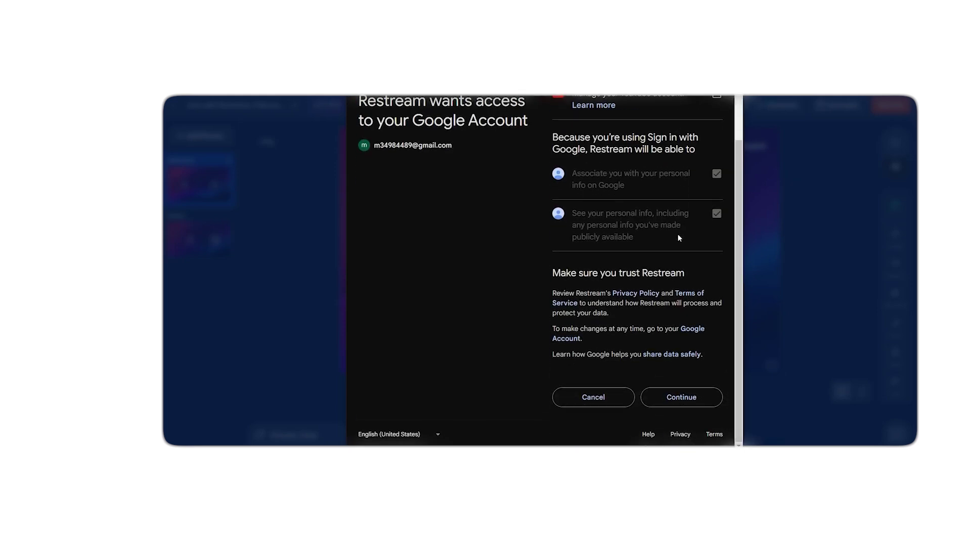
left_click(682, 397)
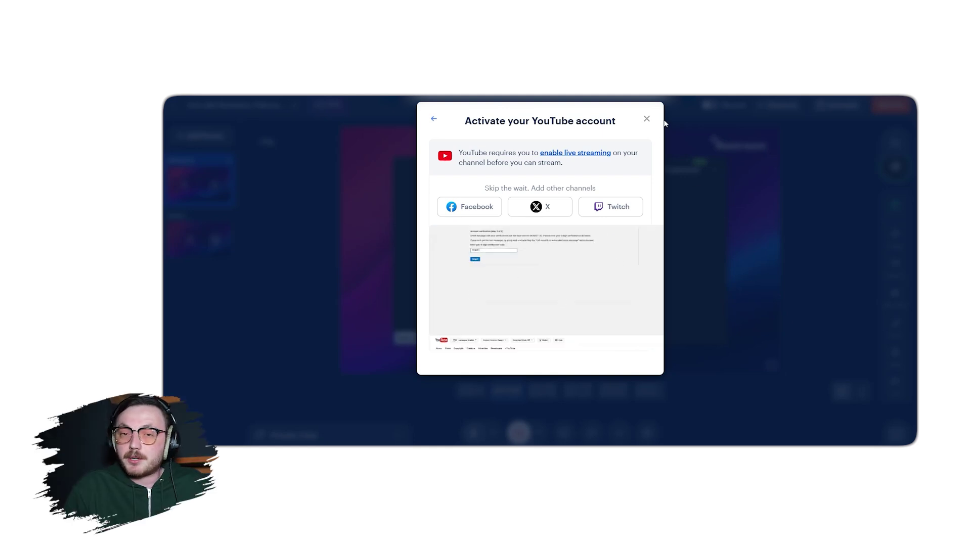
left_click(647, 119)
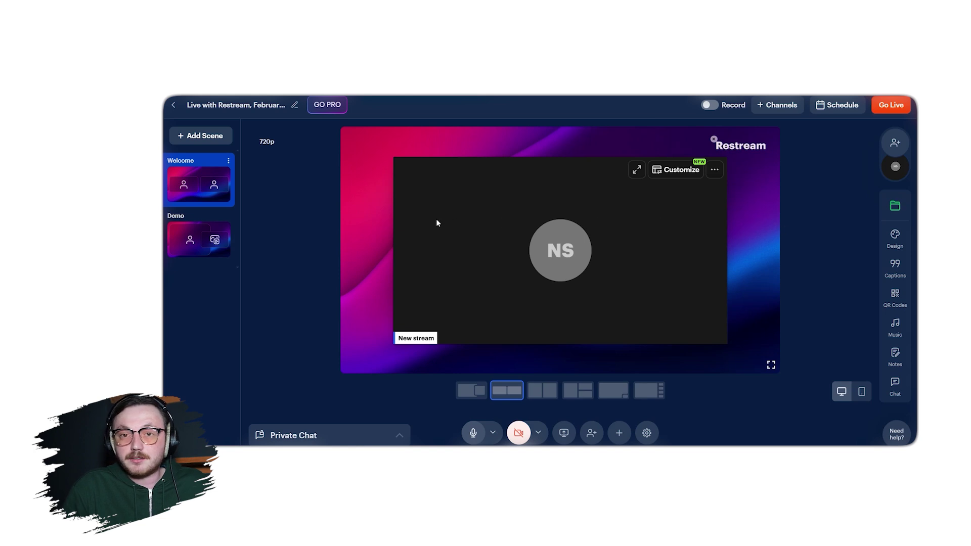